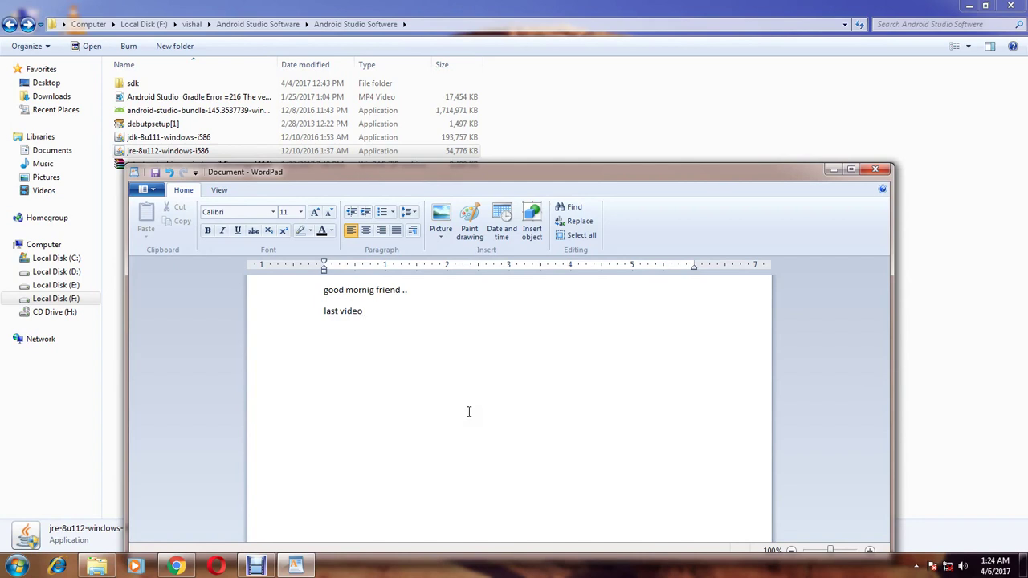
# Complete the second line of the note as "last video we are see that how to instaled jdk 8 and jre 8 java version..".
pyautogui.write('we are se')
pyautogui.write('e that ho')
pyautogui.write('w ')
pyautogui.write('to d')
pyautogui.write('instale')
pyautogui.write('d')
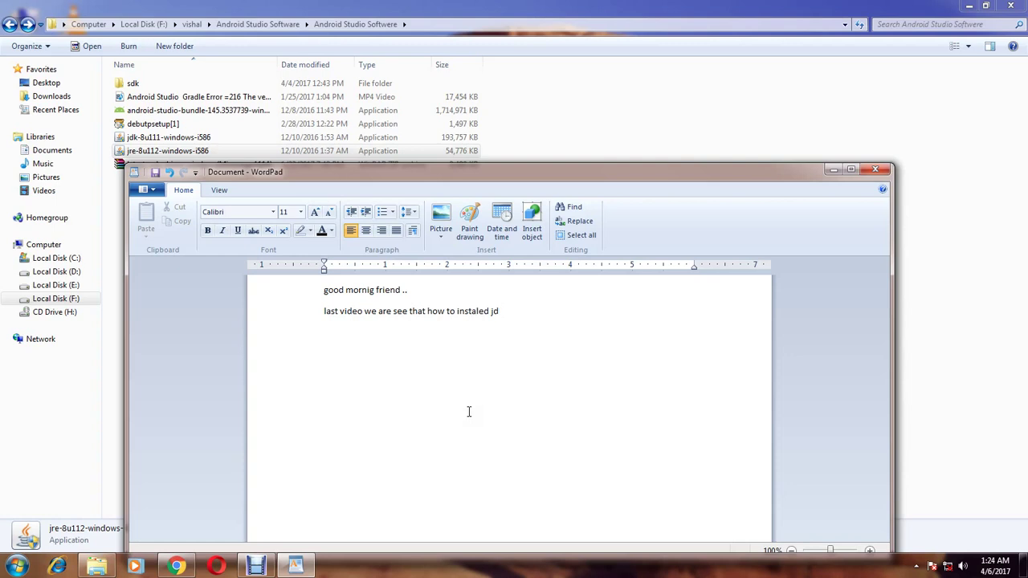
pyautogui.write('jdk 8 and')
pyautogui.press('BackSpace')
pyautogui.write('d jre 8 java version..')
# Add a new line reading "now today we are instaled android studio in 32 bit pc..".
pyautogui.press('Return')
pyautogui.write('no')
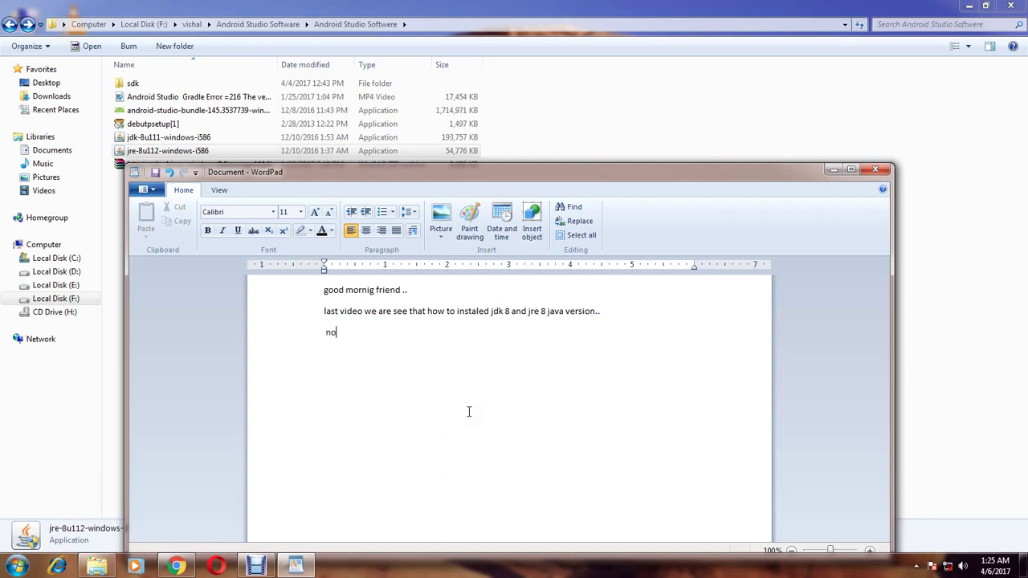
pyautogui.write('w today we are instaled andr')
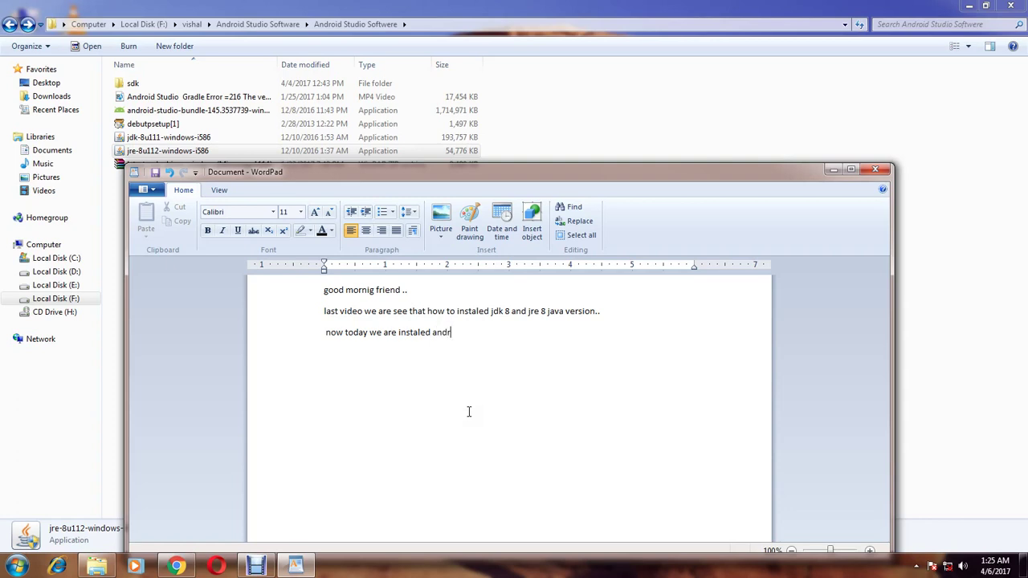
pyautogui.write('oid studio')
pyautogui.write('in 32 bit pc..')
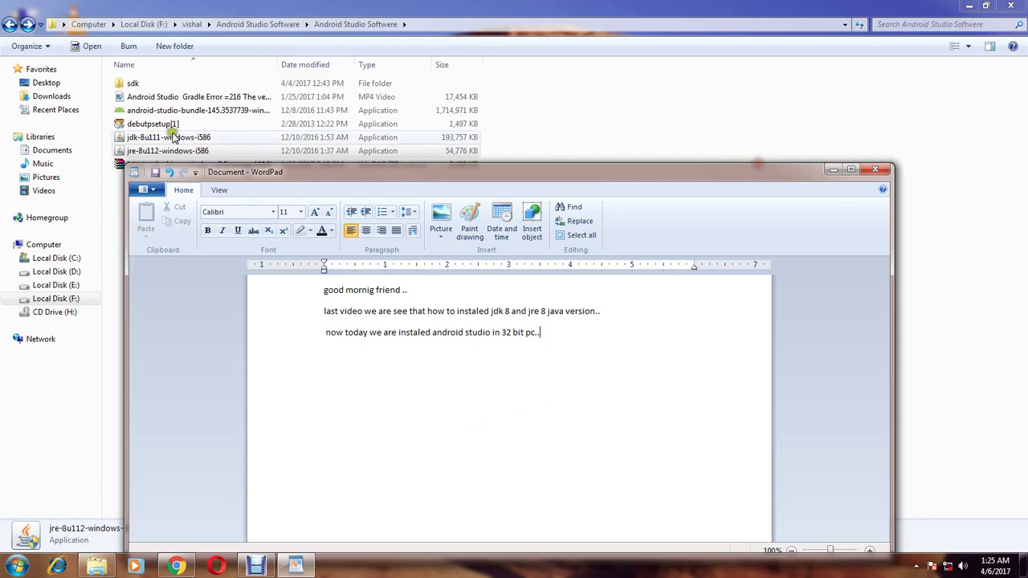
# Run the android-studio-bundle-145.3537739 installer from the Android Studio Softwere folder as administrator.
pyautogui.click(145, 110)
pyautogui.rightClick(146, 110)
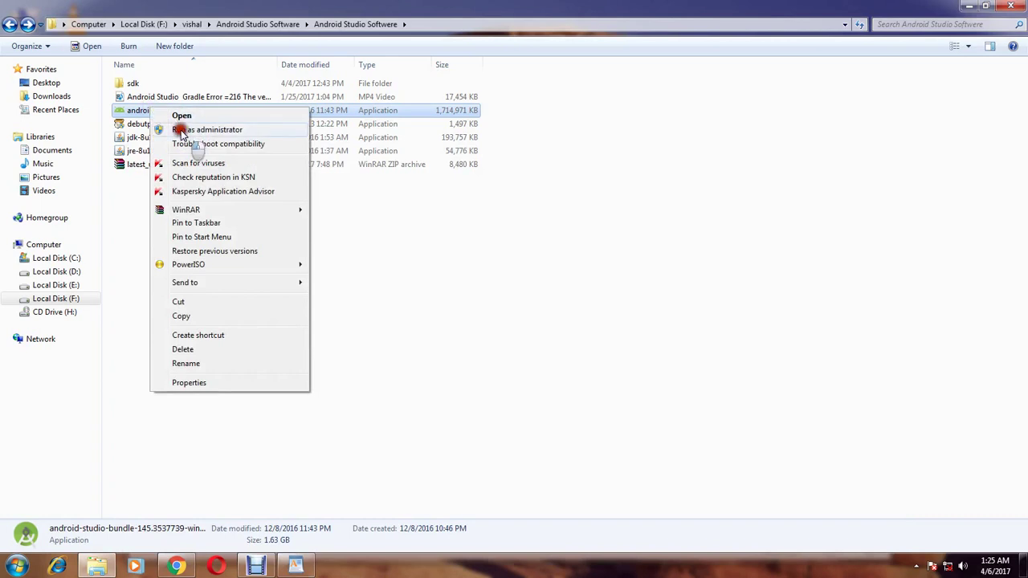
pyautogui.click(180, 132)
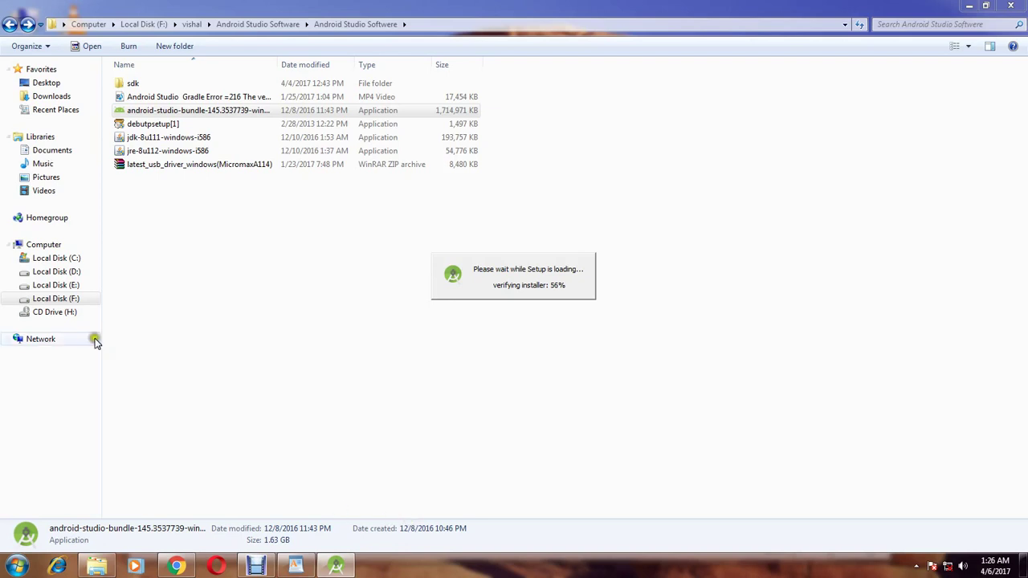
# Check the installed JDK and JRE folders in C:\Program Files\Java.
pyautogui.click(67, 258)
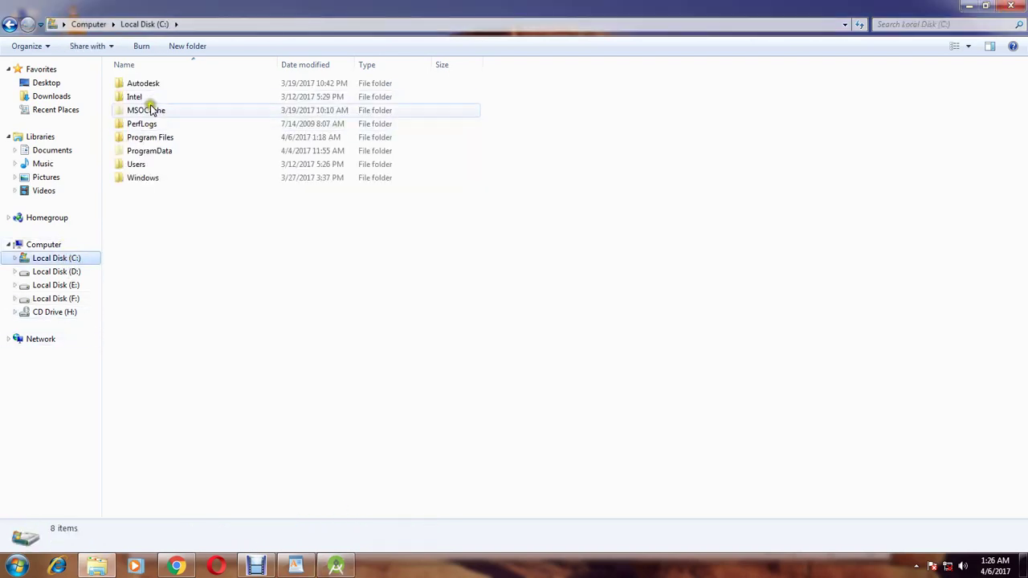
pyautogui.click(146, 138)
pyautogui.doubleClick(147, 138)
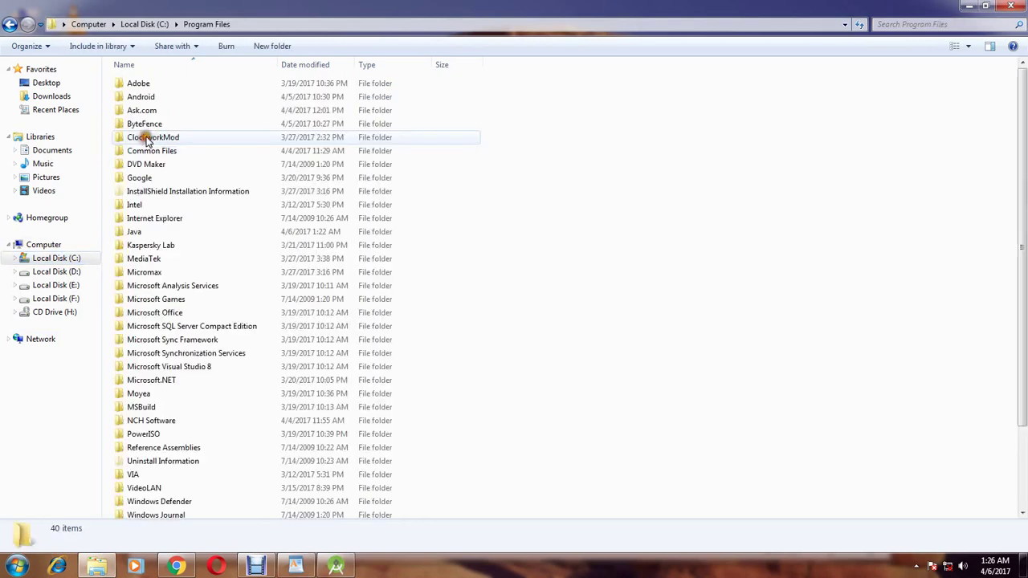
pyautogui.doubleClick(135, 232)
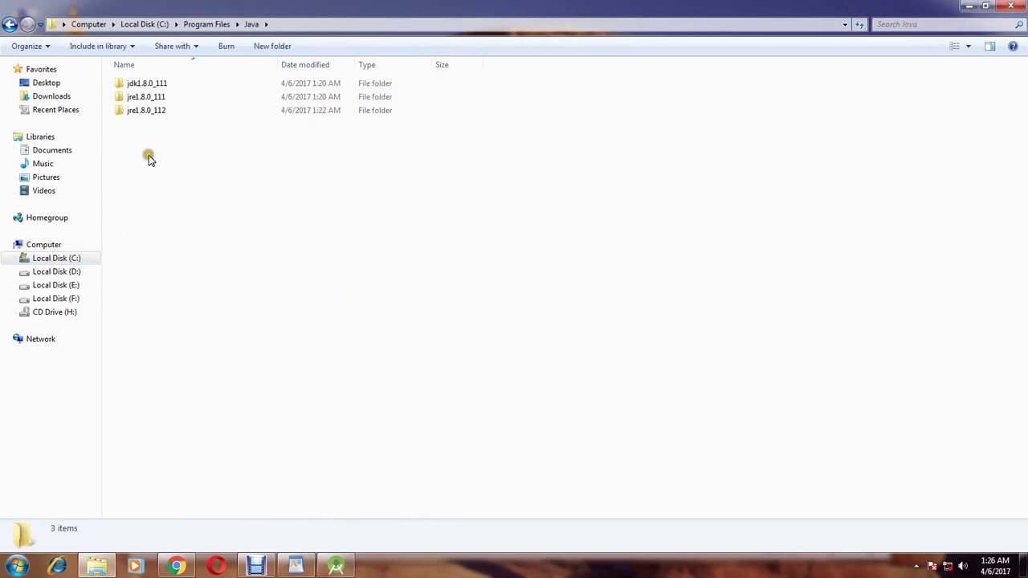
pyautogui.click(147, 83)
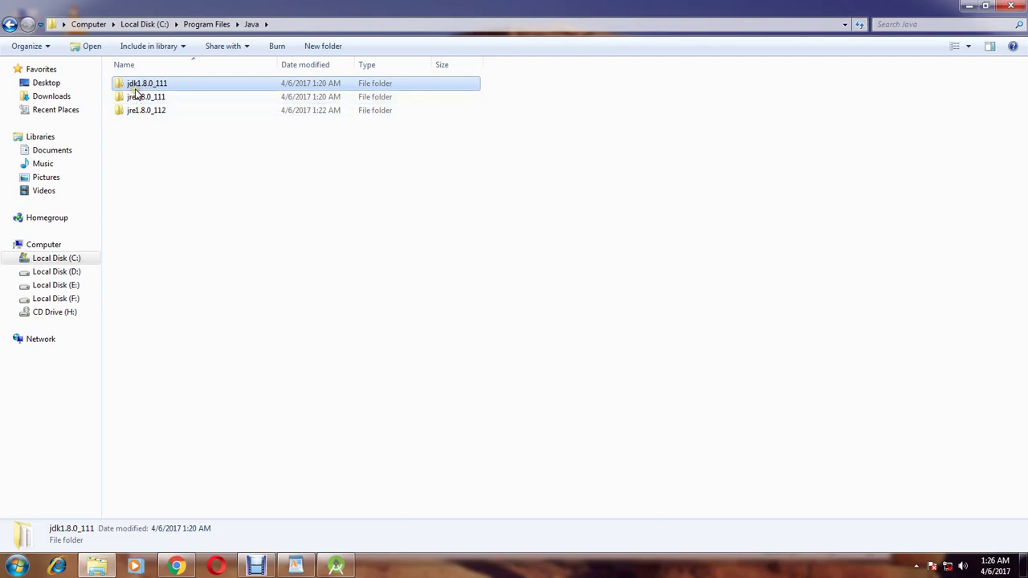
pyautogui.click(136, 84)
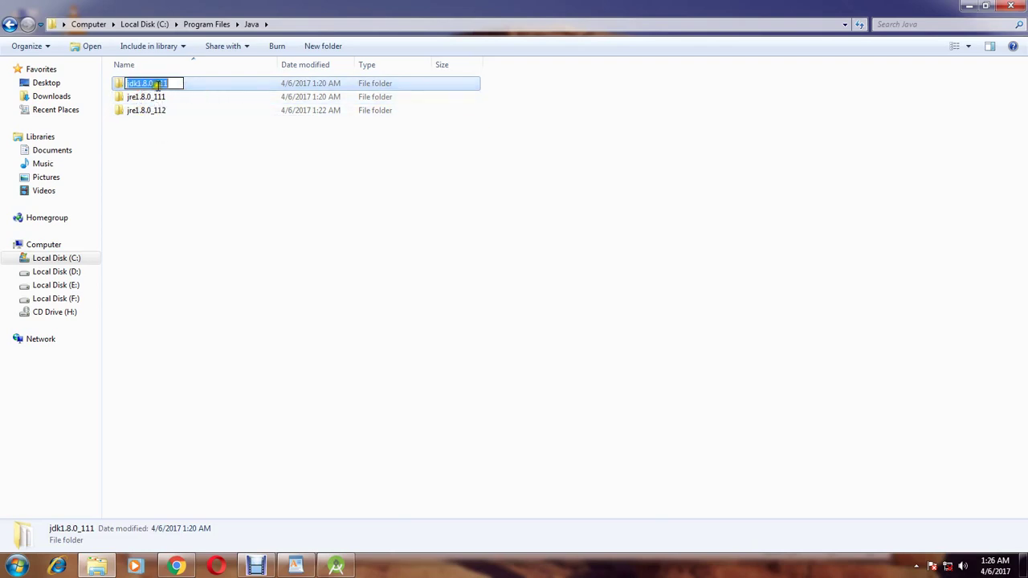
pyautogui.click(137, 97)
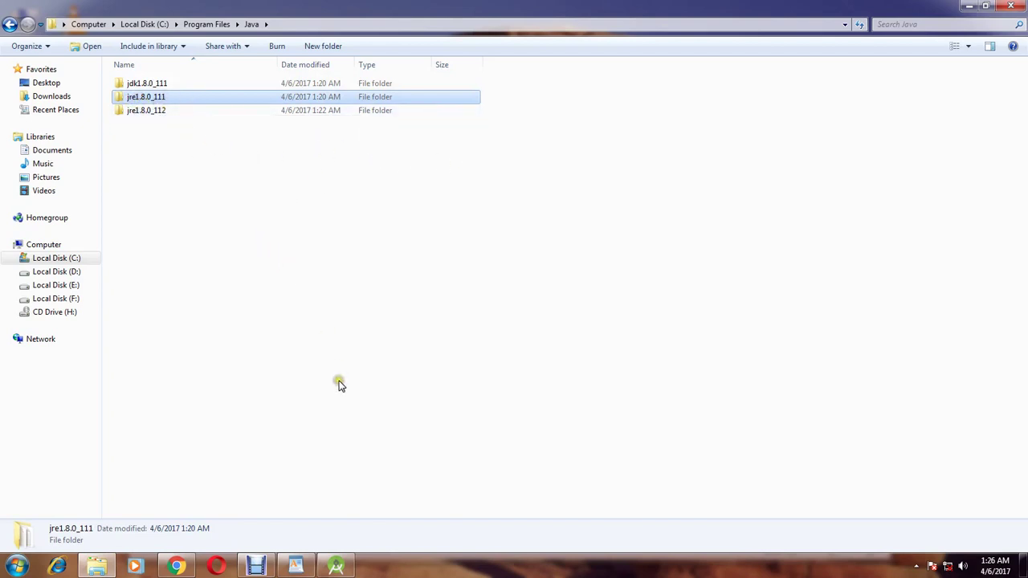
# Minimize the file explorer and WordPad windows to leave the desktop clear for the installer.
pyautogui.click(969, 6)
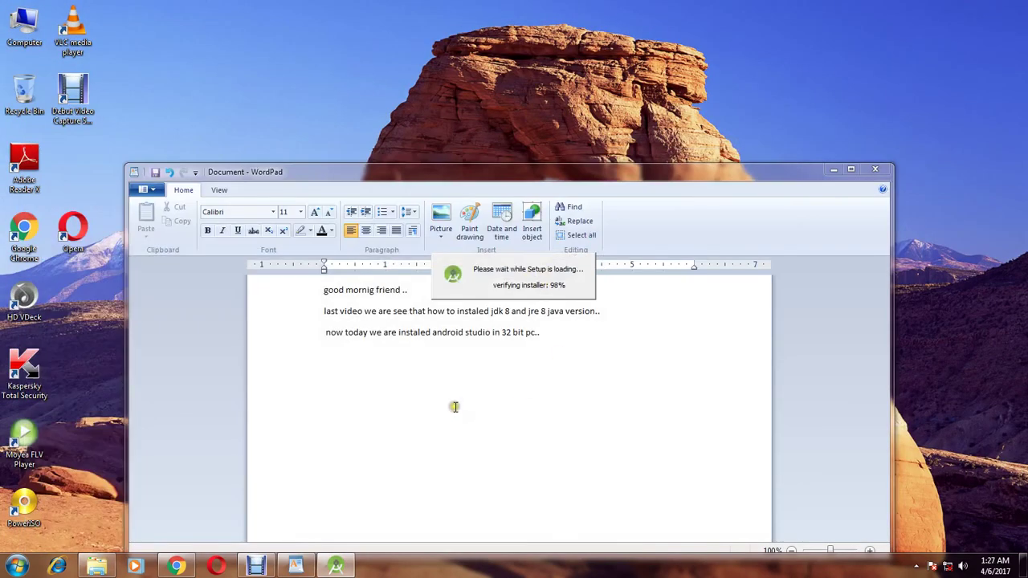
pyautogui.click(96, 566)
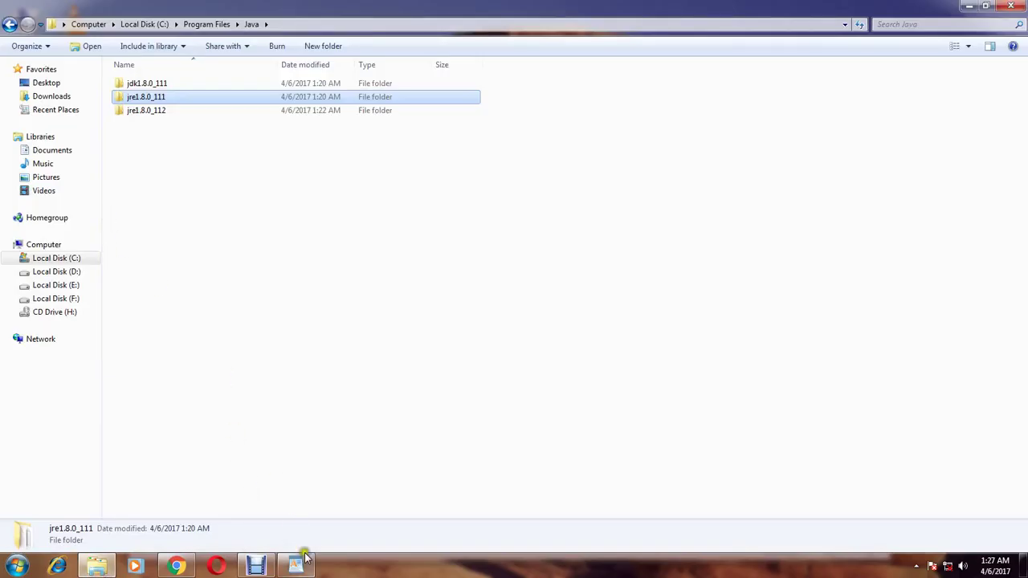
pyautogui.click(967, 6)
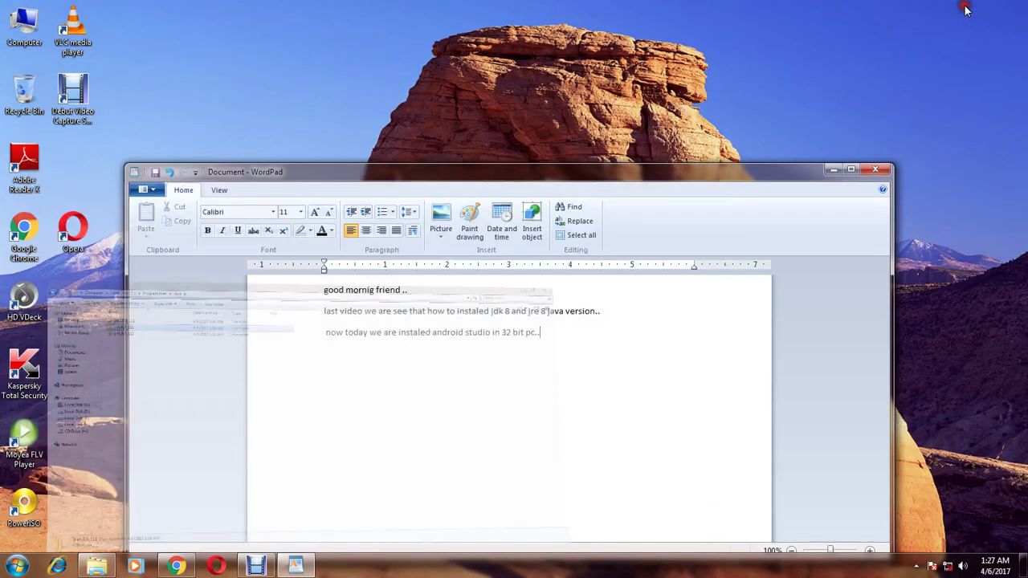
pyautogui.click(840, 175)
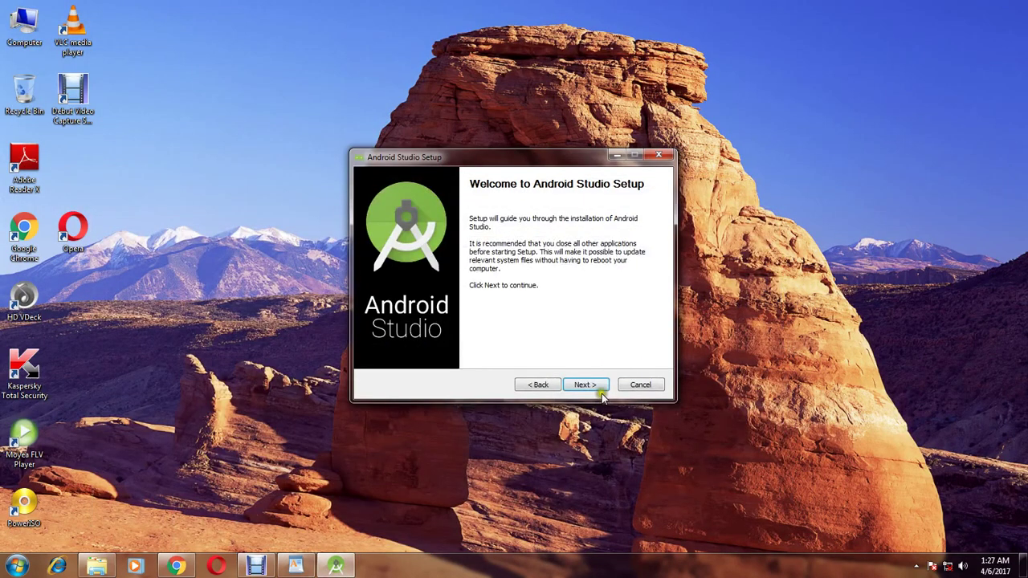
# Go through the Android Studio Setup welcome and component pages with default choices and accept the Android SDK license agreement.
pyautogui.click(594, 387)
pyautogui.click(594, 388)
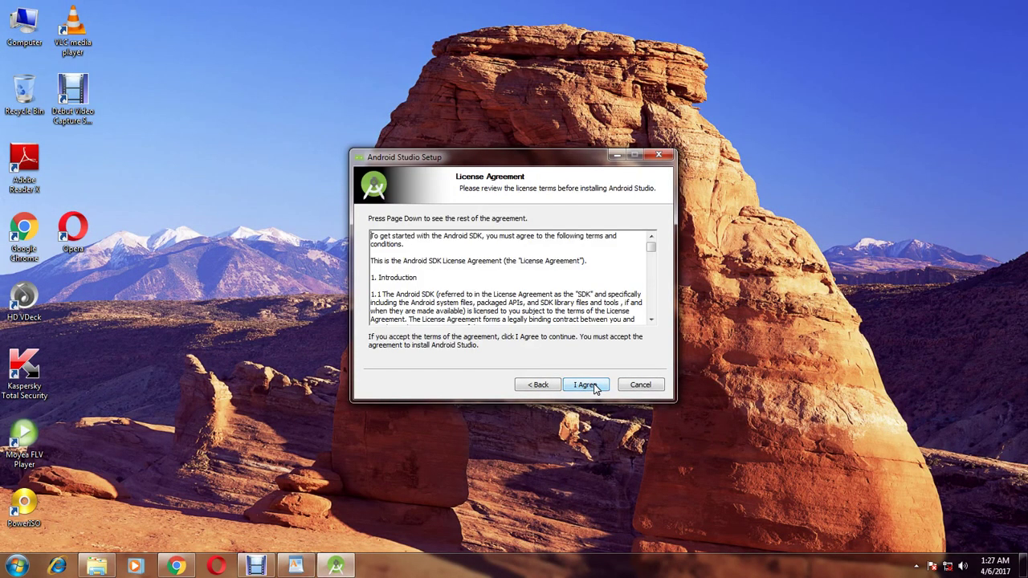
pyautogui.click(594, 388)
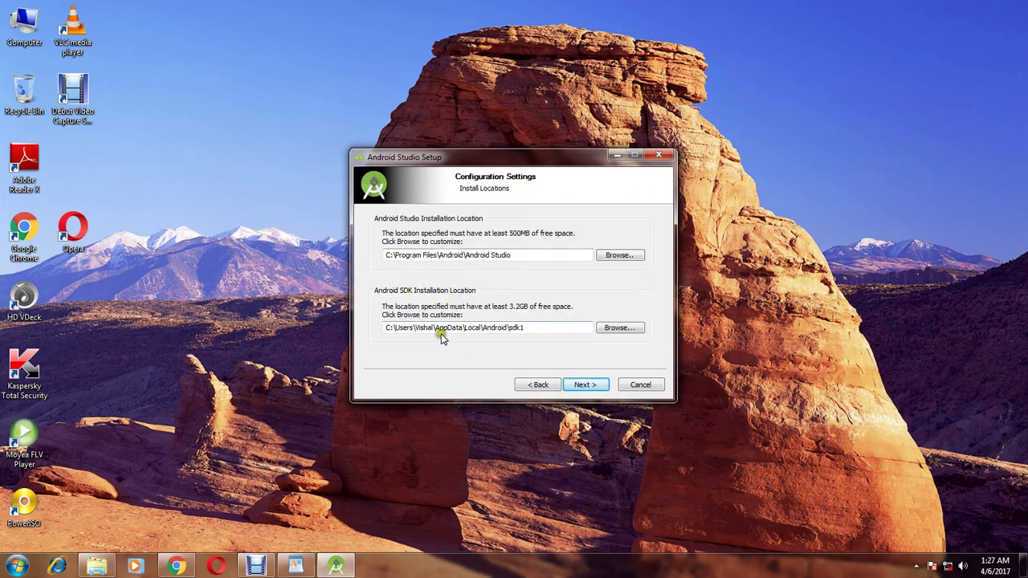
# In WordPad, add "if you want to change your sdk path then slect browes option.. oterwise bye default c drivechosen.. as we see that.".
pyautogui.click(295, 566)
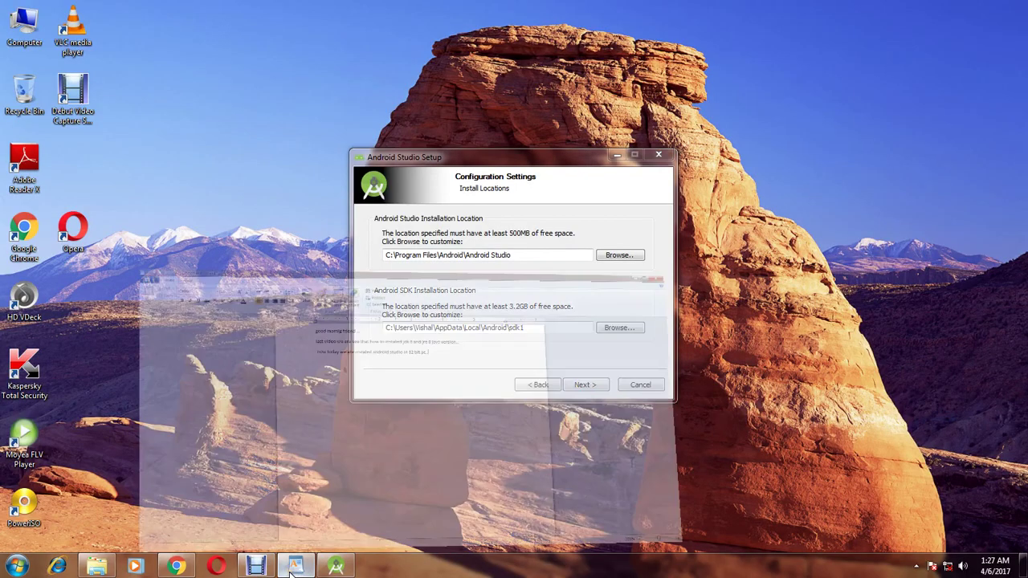
pyautogui.click(569, 156)
pyautogui.click(551, 169)
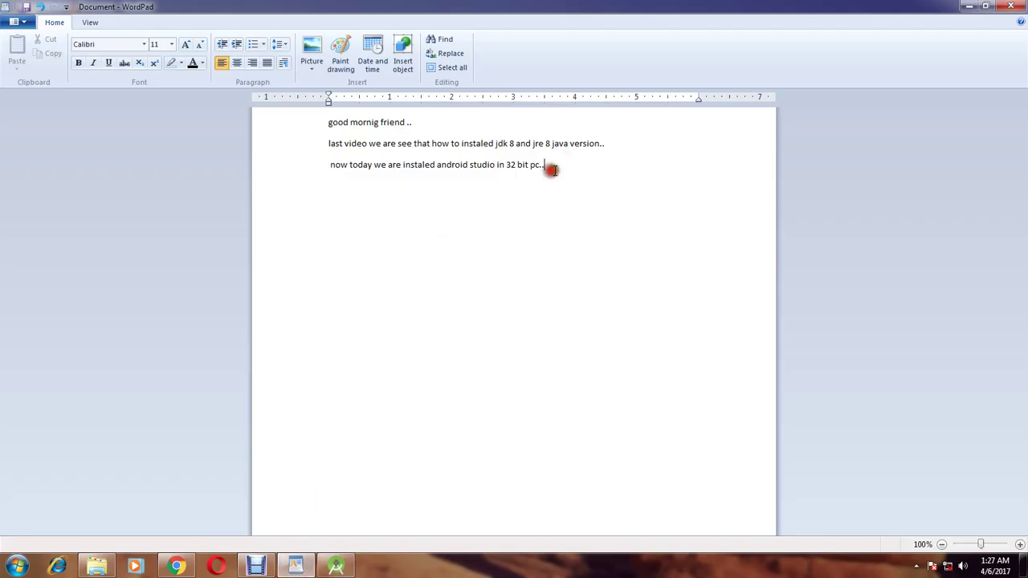
pyautogui.press('Return')
pyautogui.write('if you want to change your sdk pat')
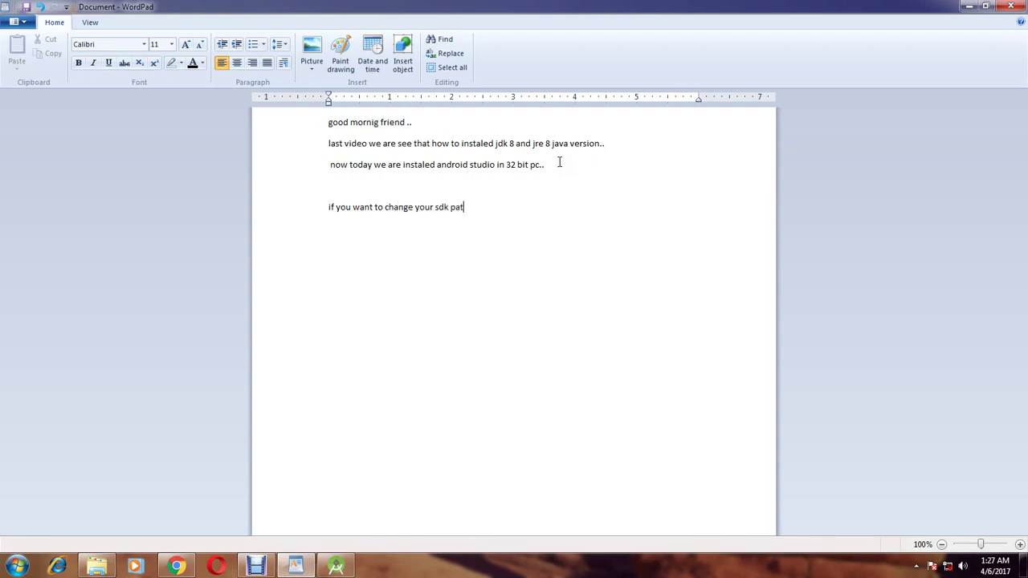
pyautogui.write('h then slect browes option.. oterwise bye default c drivec')
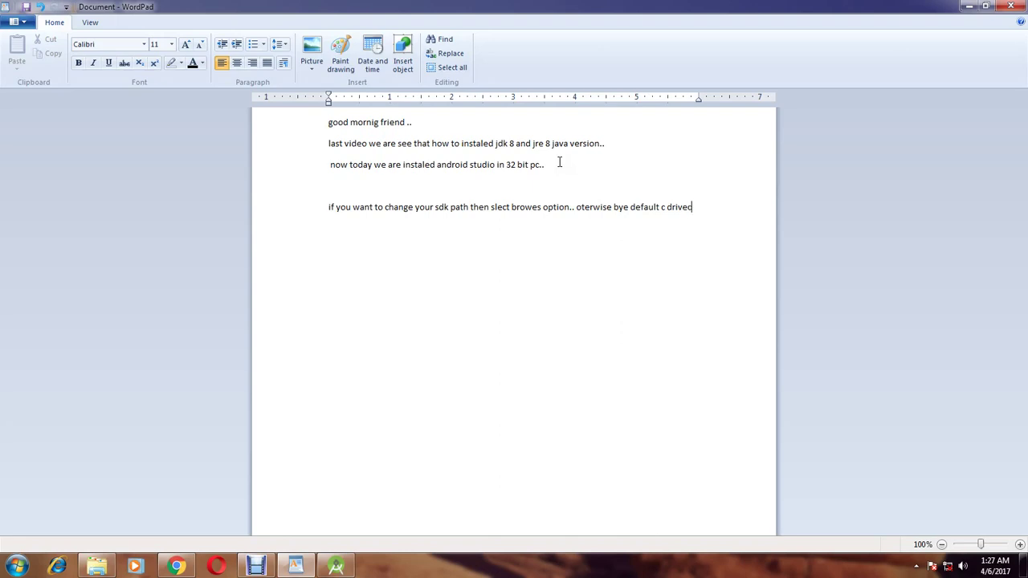
pyautogui.write('osen.. as we see that.')
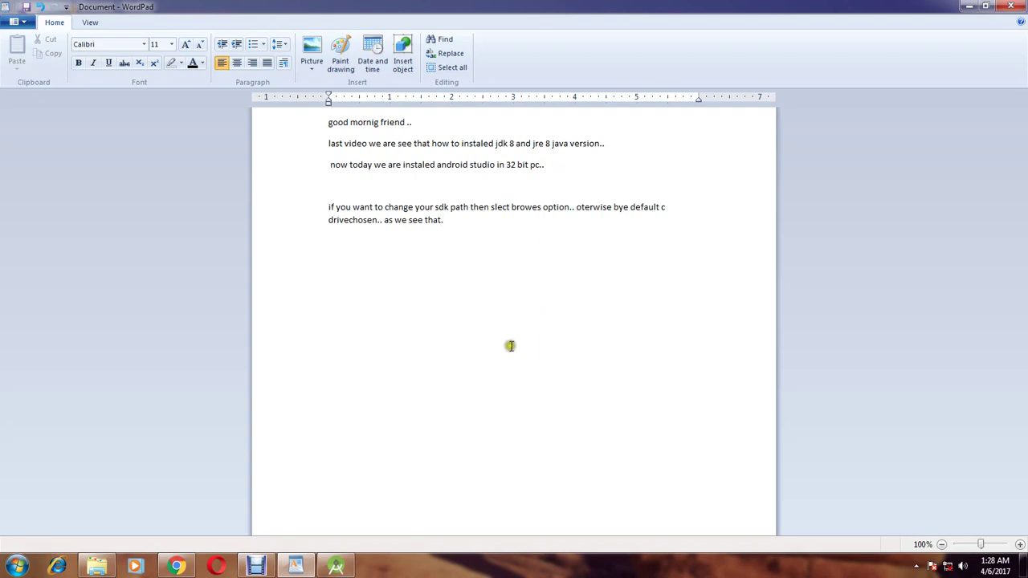
# Return to Android Studio Setup, accept the default install locations and the Android Studio Start Menu folder, and start the installation.
pyautogui.click(336, 566)
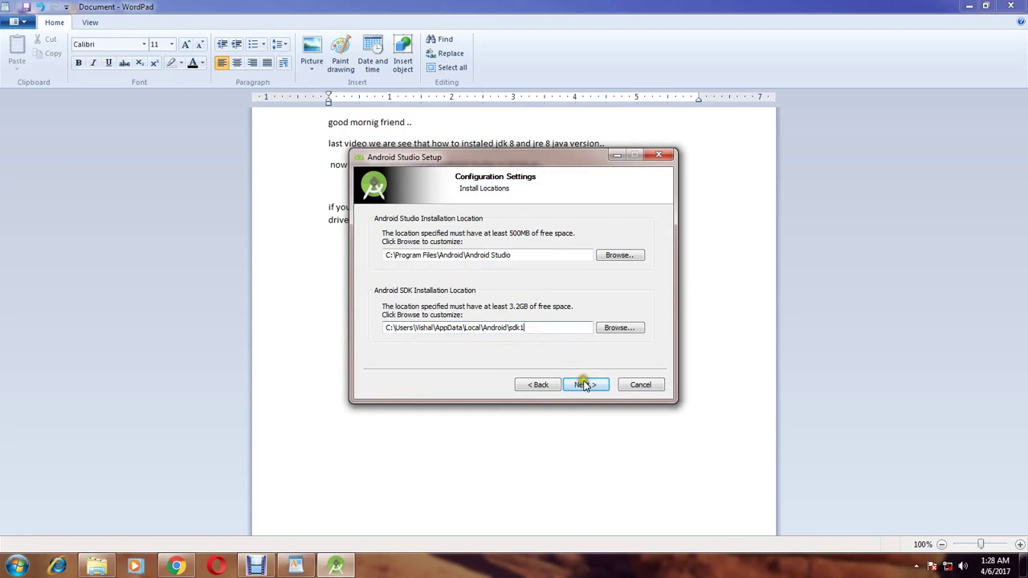
pyautogui.click(585, 386)
pyautogui.click(585, 386)
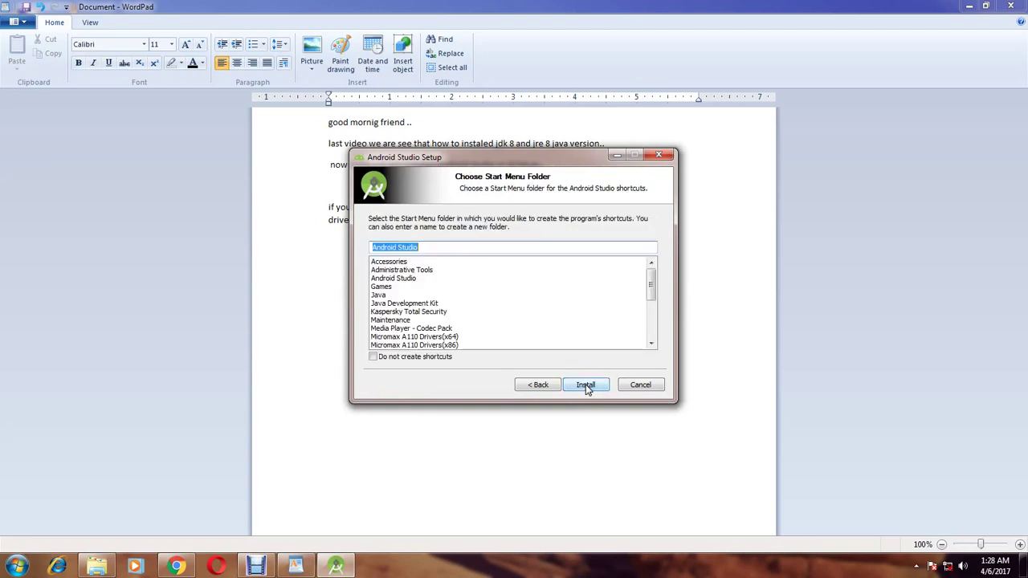
pyautogui.click(585, 386)
pyautogui.click(574, 387)
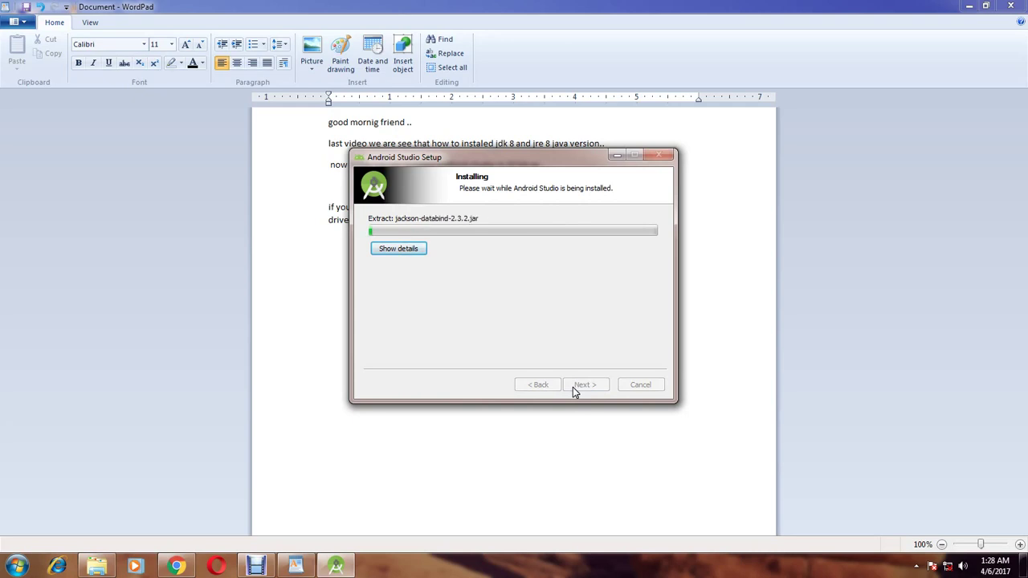
# Add the line "wait 3 to 4 minit..." to the WordPad note and return to the setup window.
pyautogui.click(296, 566)
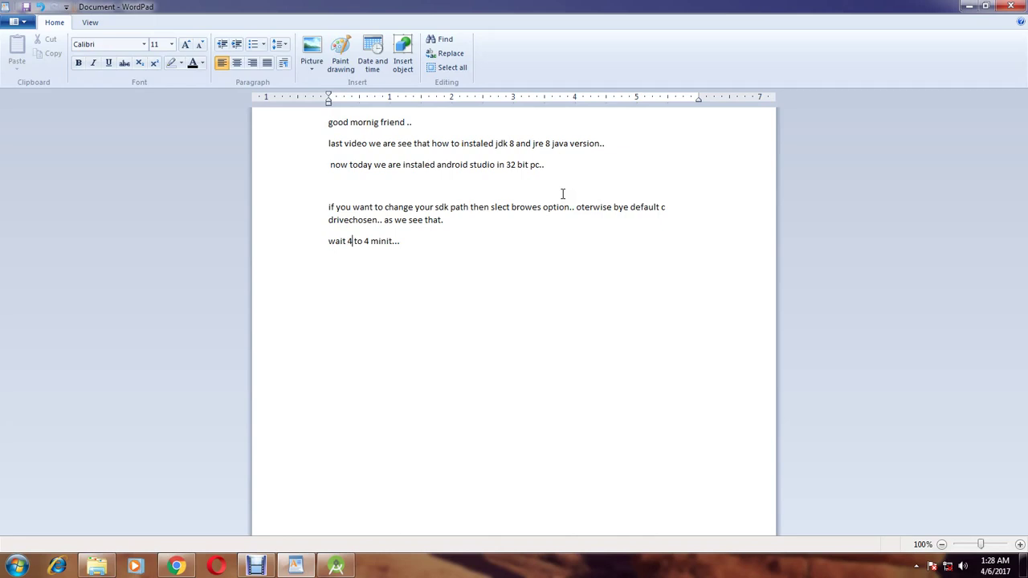
pyautogui.press('BackSpace')
pyautogui.write('3')
pyautogui.click(341, 566)
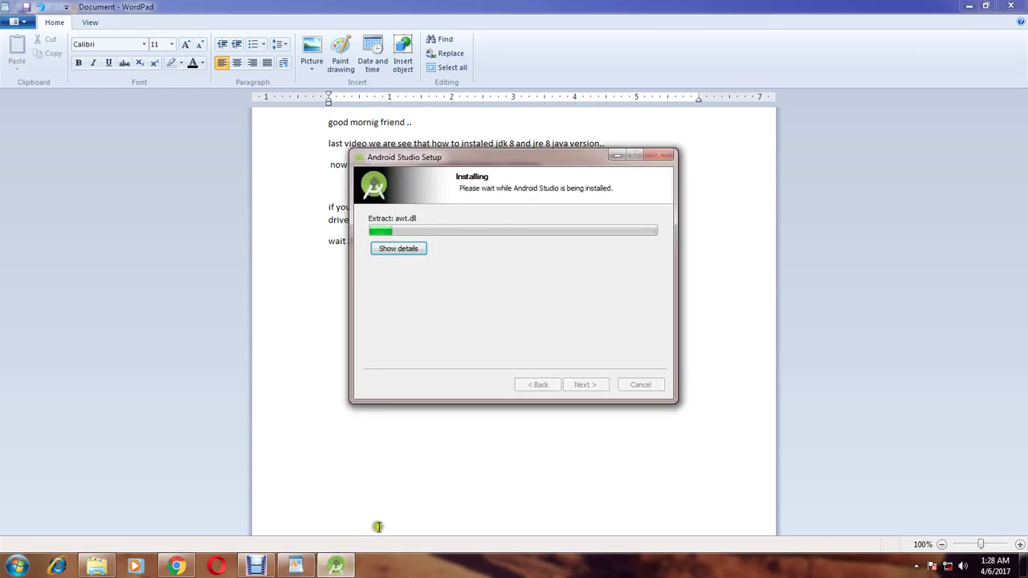
pyautogui.moveTo(328, 568)
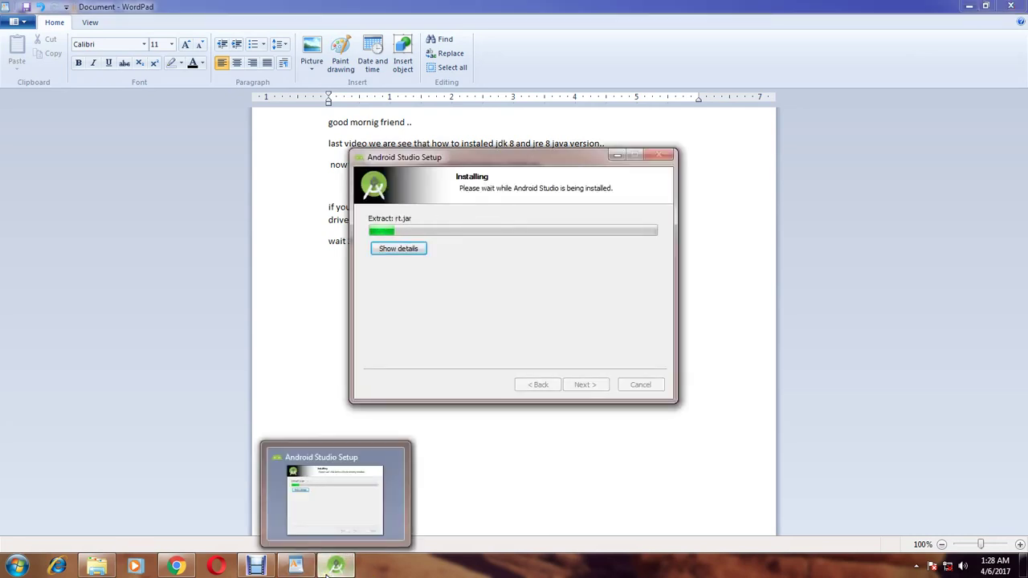
pyautogui.click(269, 566)
pyautogui.click(453, 418)
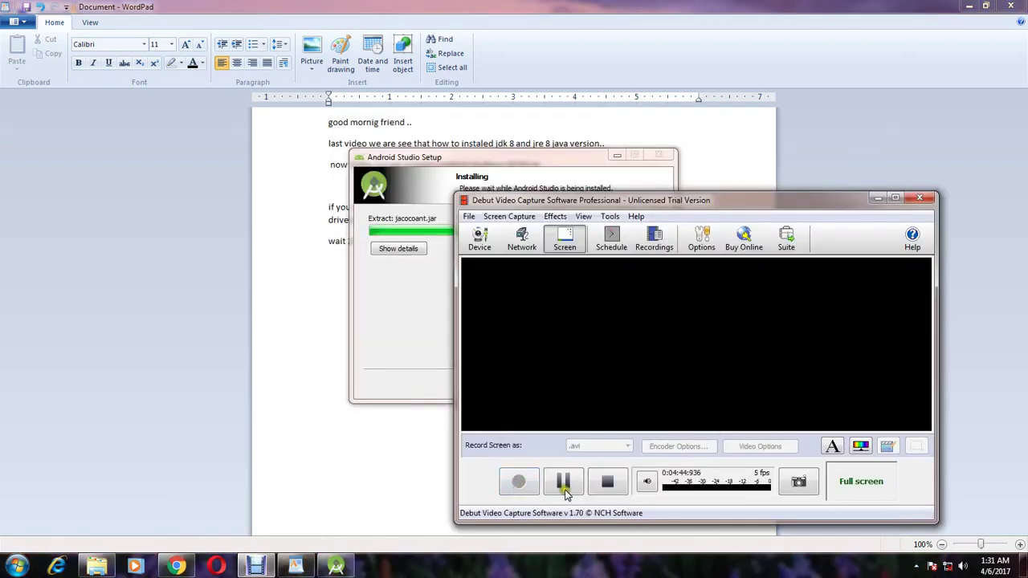
pyautogui.click(877, 198)
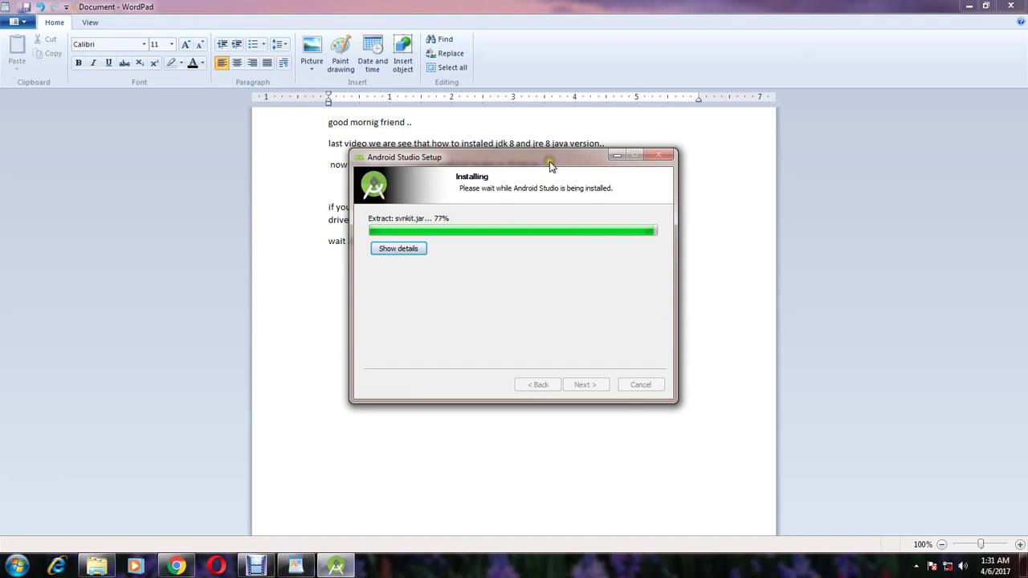
# Move the setup window clear of the note's last line and show the installation details.
pyautogui.moveTo(550, 163); pyautogui.dragTo(610, 174)
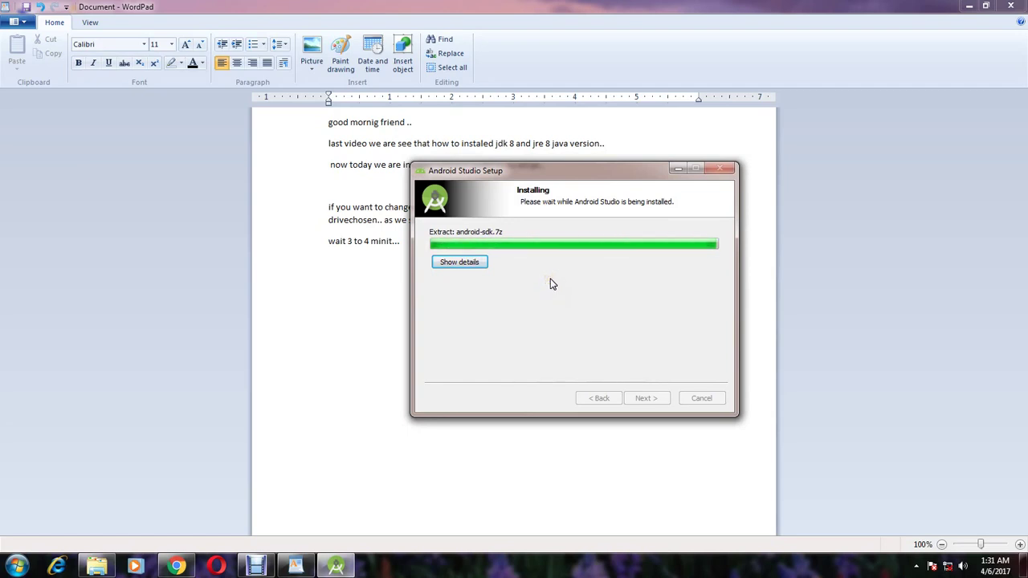
pyautogui.click(480, 265)
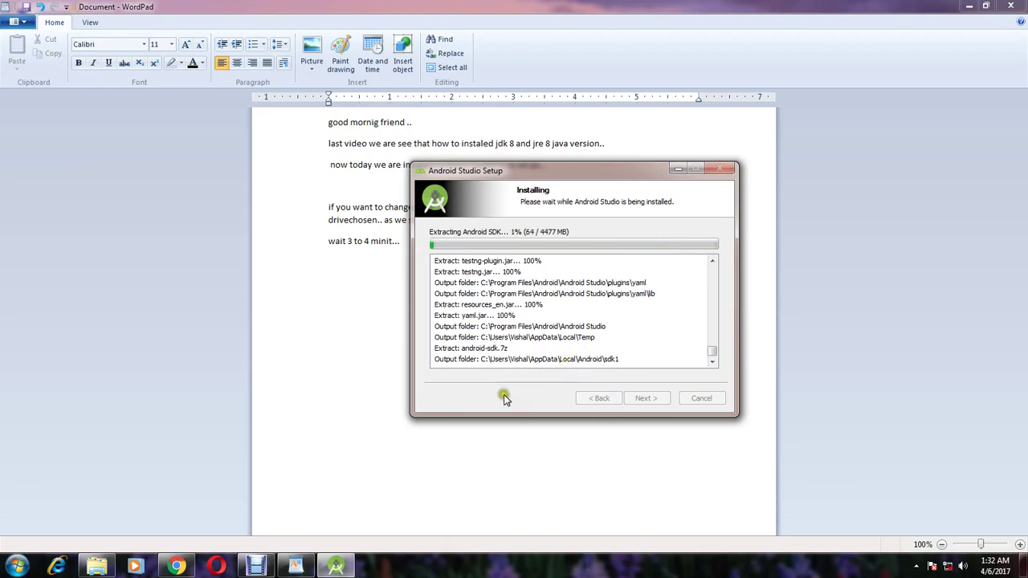
pyautogui.click(255, 566)
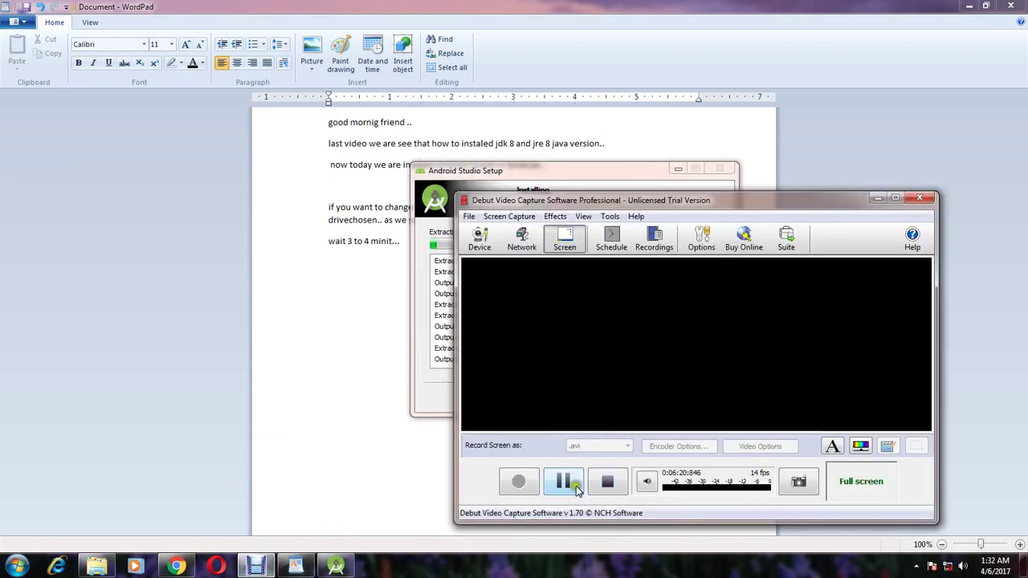
pyautogui.click(874, 201)
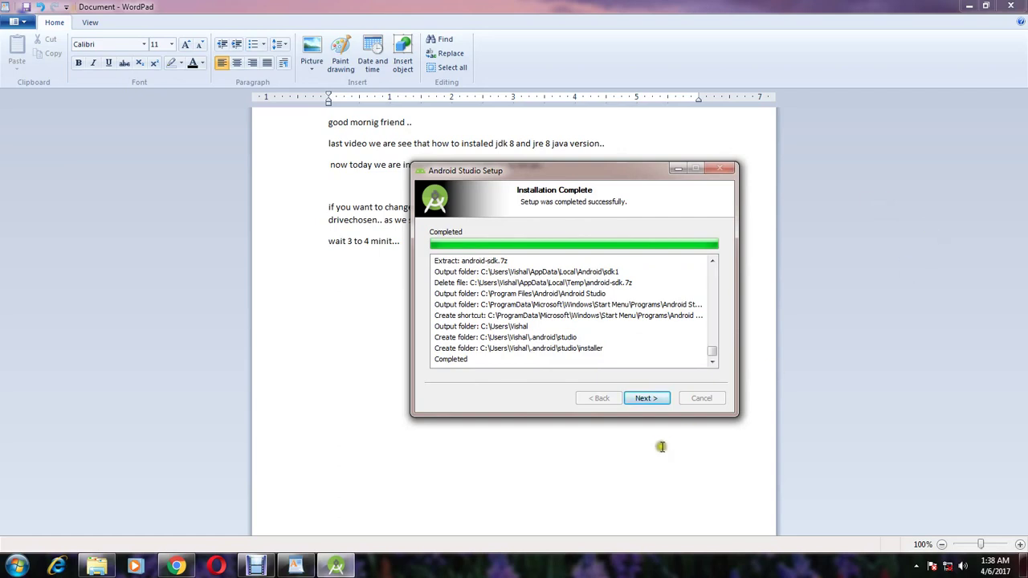
# Finish the completed installation and close Android Studio Setup.
pyautogui.click(657, 399)
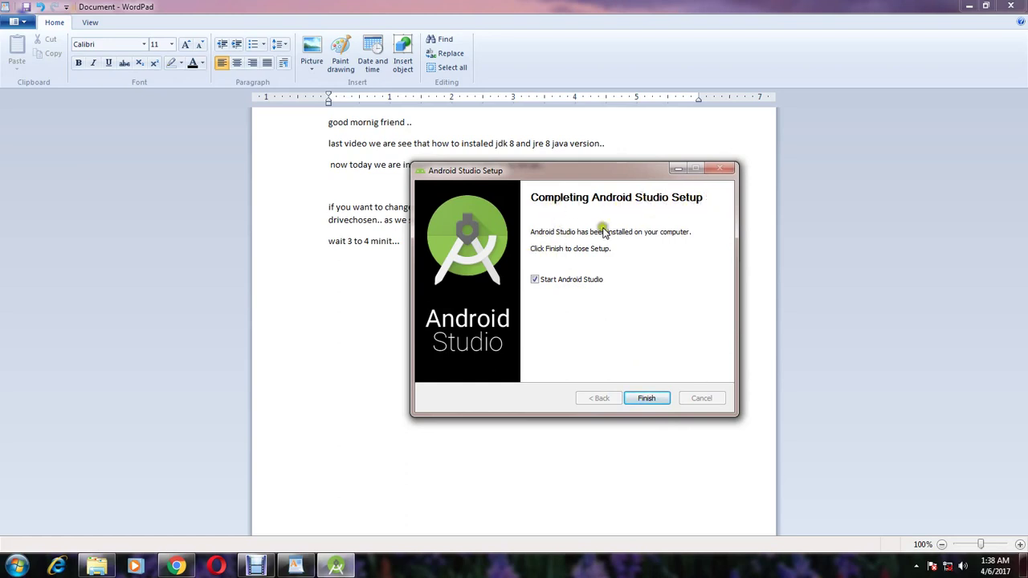
pyautogui.click(649, 400)
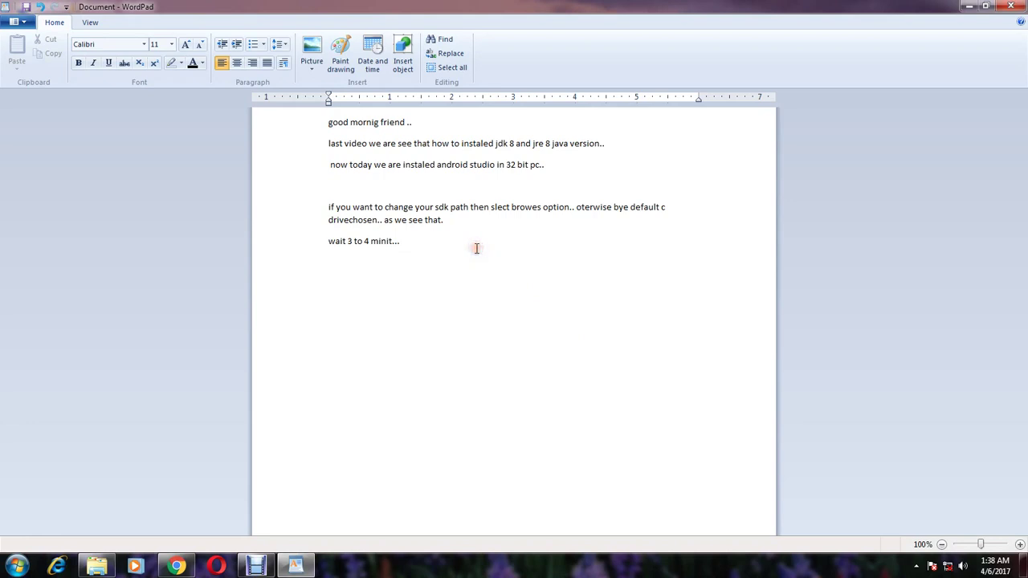
# Add the line "successfuly instaled android Studio..." below the waiting-time line in the note.
pyautogui.press('Return')
pyautogui.write('succe')
pyautogui.write('s')
pyautogui.write('sful')
pyautogui.write('y ins')
pyautogui.write('tak')
pyautogui.write('ed')
pyautogui.press('BackSpace')
pyautogui.press('Left')
pyautogui.press('Left')
pyautogui.press('BackSpace')
pyautogui.write('l')
pyautogui.press('End')
pyautogui.write('android ')
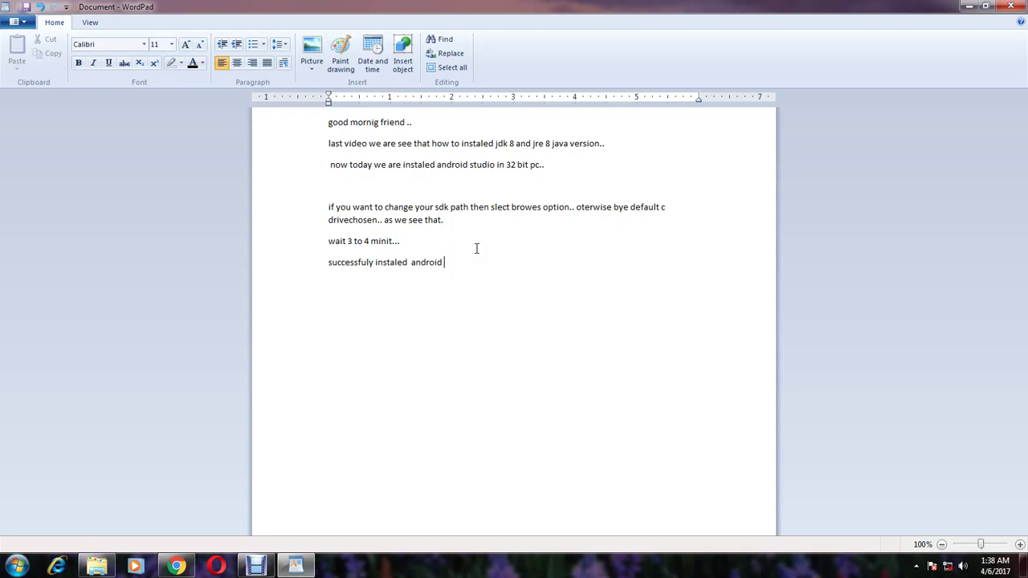
pyautogui.write('Stu')
pyautogui.write('dio')
pyautogui.write('...  ')
# Add the closing line "Thanks for wtaching.." at the end of the note.
pyautogui.write('Thanks f')
pyautogui.write('or ')
pyautogui.write('wtachin')
pyautogui.write('g')
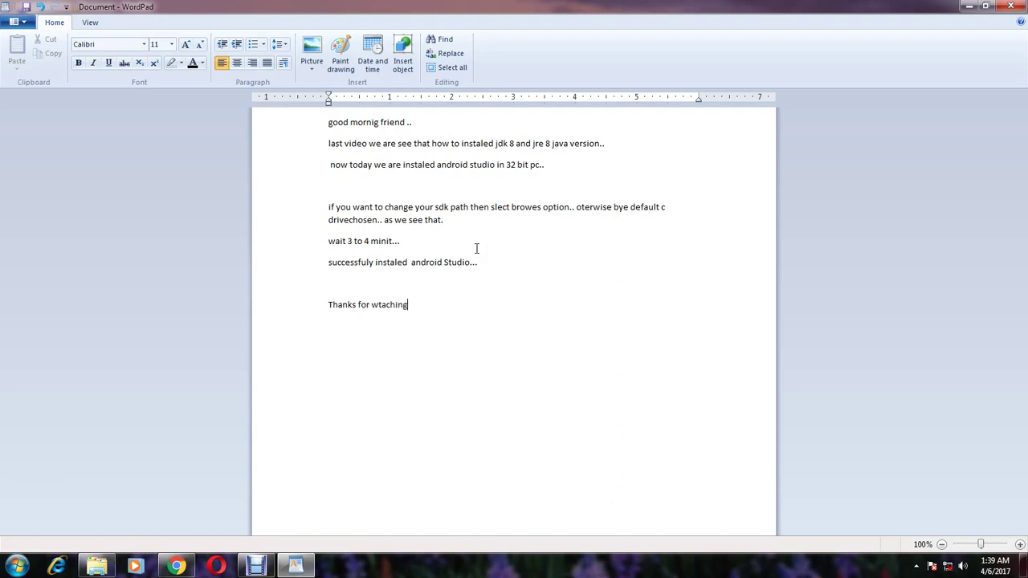
pyautogui.write('..')
pyautogui.click(258, 563)
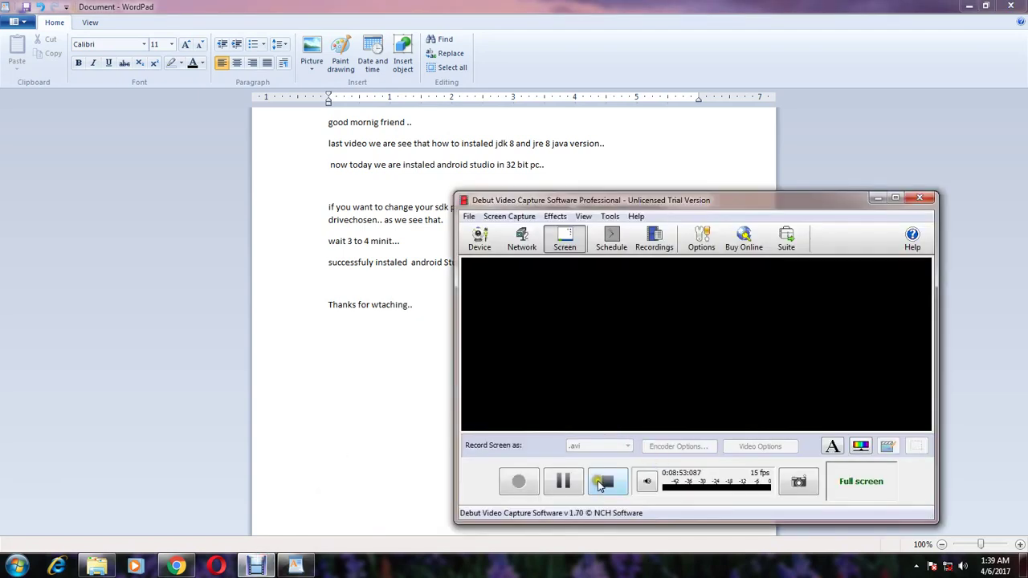